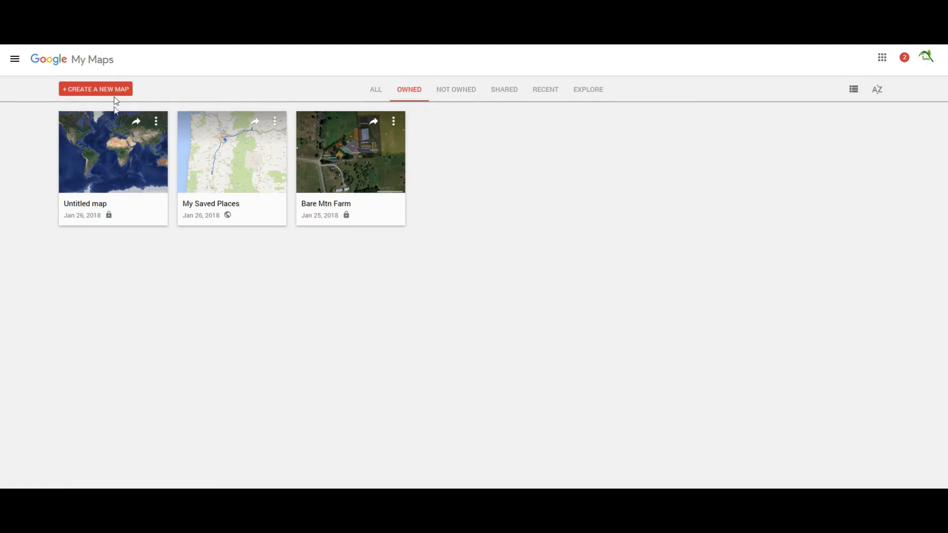
Open the existing Untitled map and set its base map to satellite imagery
{"action": "left_click", "coordinate": [120, 163]}
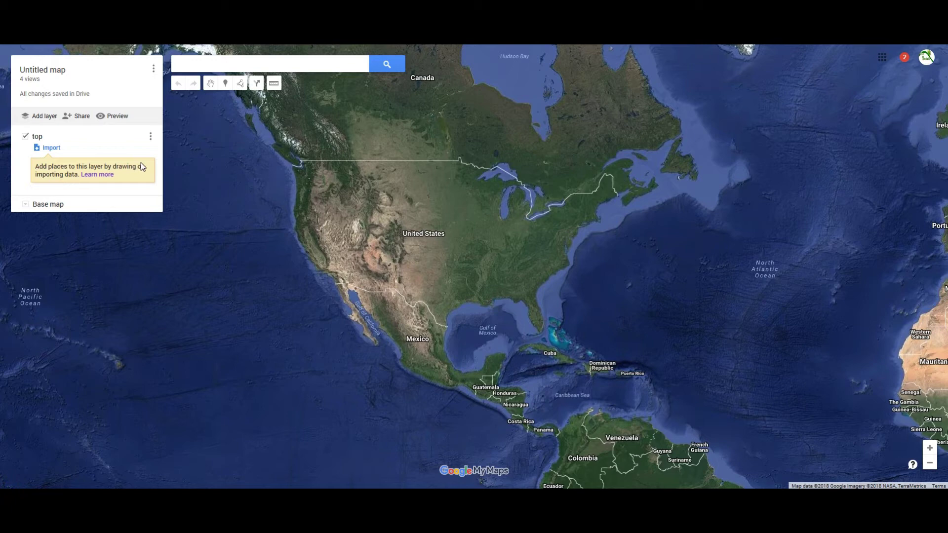
{"action": "left_click", "coordinate": [26, 208]}
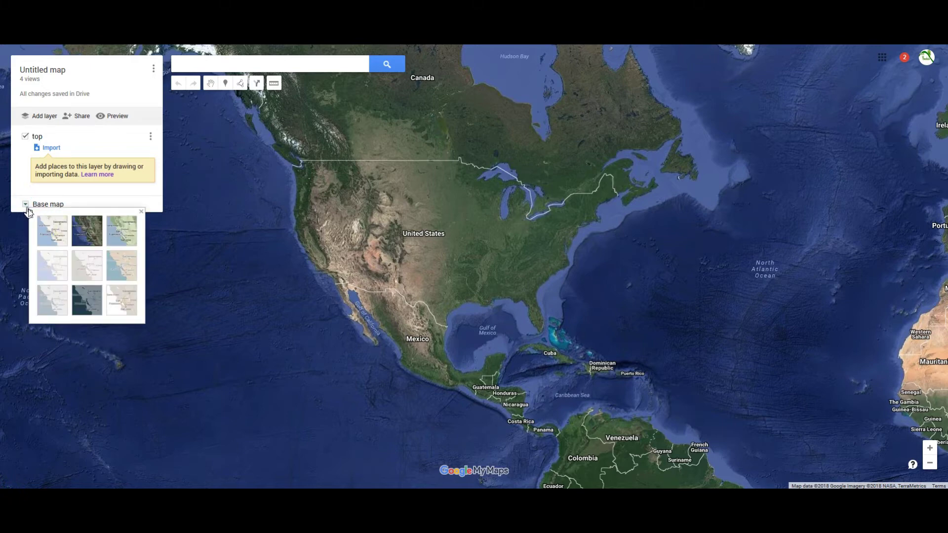
{"action": "left_click", "coordinate": [81, 238]}
Search the map for Butchart Gardens in Brentwood Bay, BC, and close its place details
{"action": "left_click", "coordinate": [203, 64]}
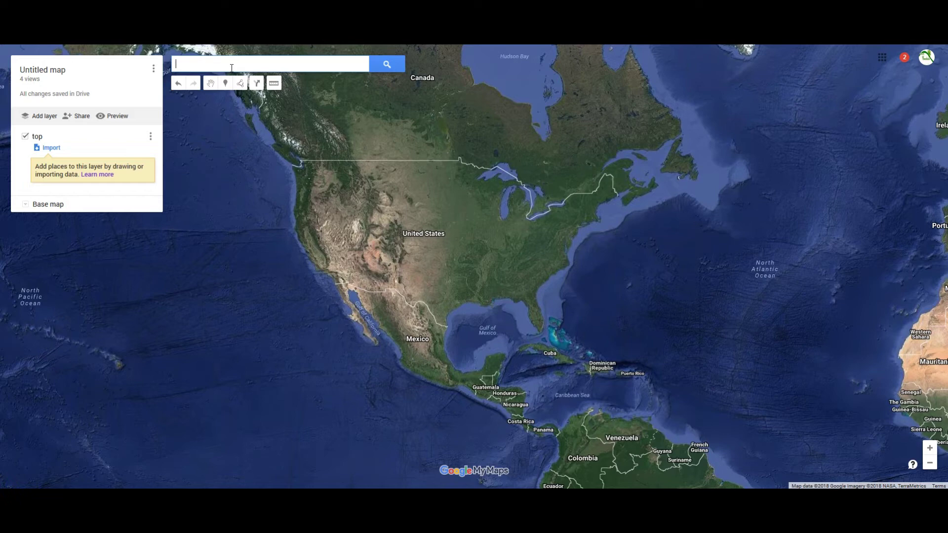
{"action": "type", "text": "buc"}
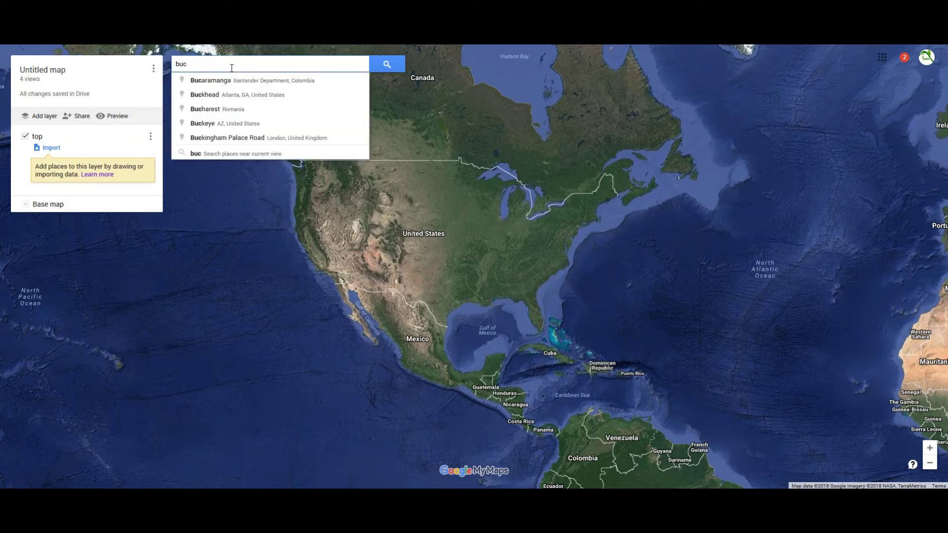
{"action": "type", "text": "t"}
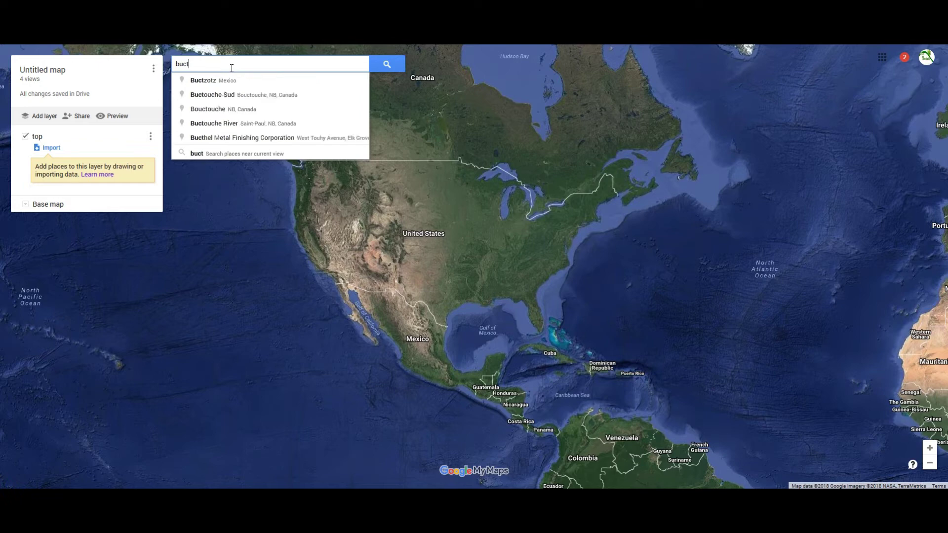
{"action": "key", "text": "BackSpace"}
{"action": "type", "text": "tchare"}
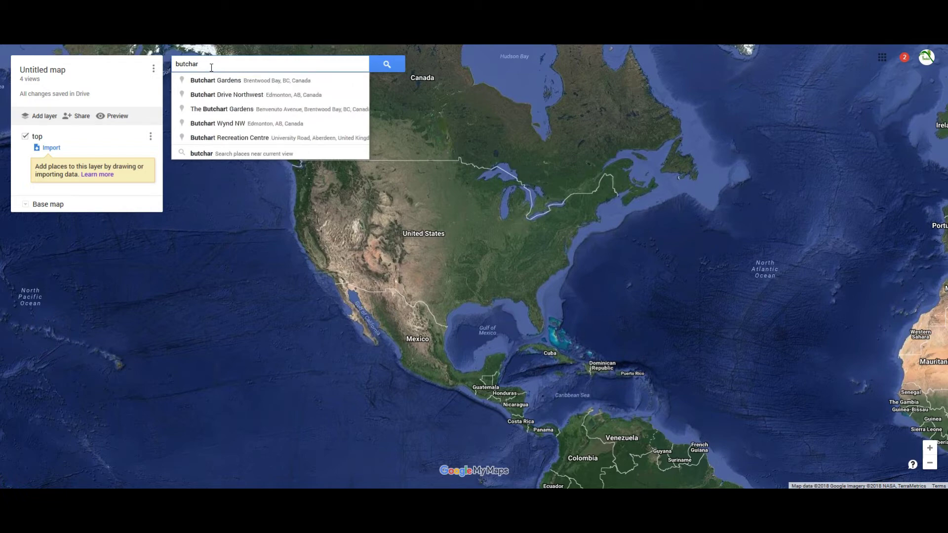
{"action": "left_click", "coordinate": [247, 85]}
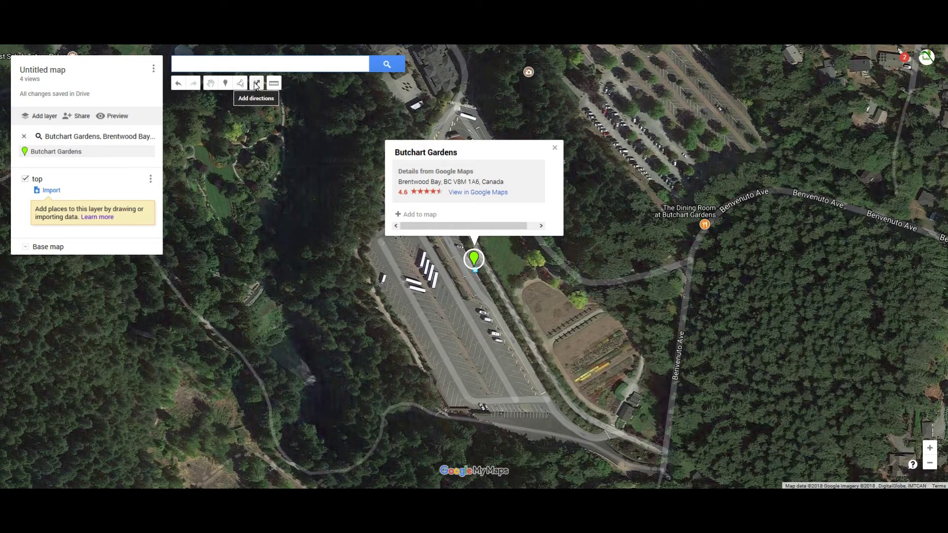
{"action": "left_click", "coordinate": [554, 148]}
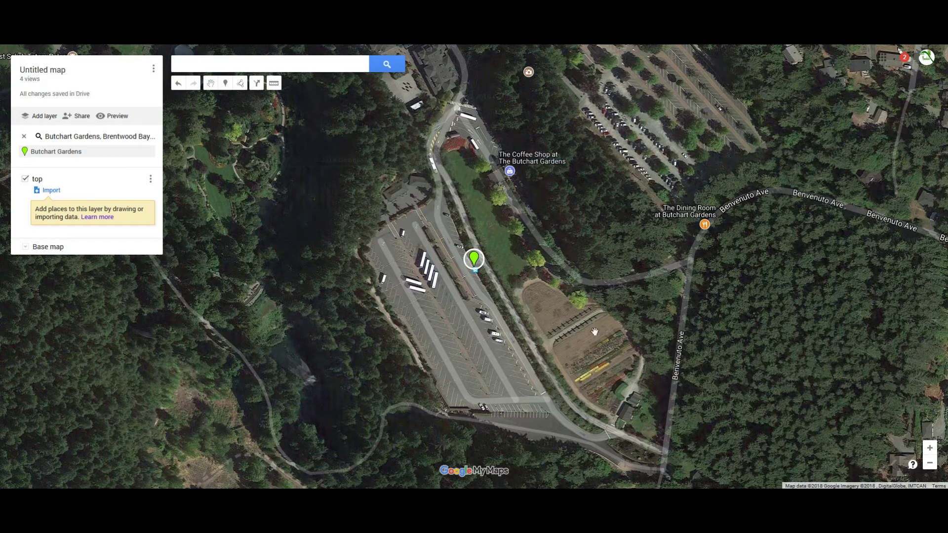
Examine the satellite imagery of the parking lot and the tilled plots beside Butchart Gardens at different scales
{"action": "left_click", "coordinate": [931, 449]}
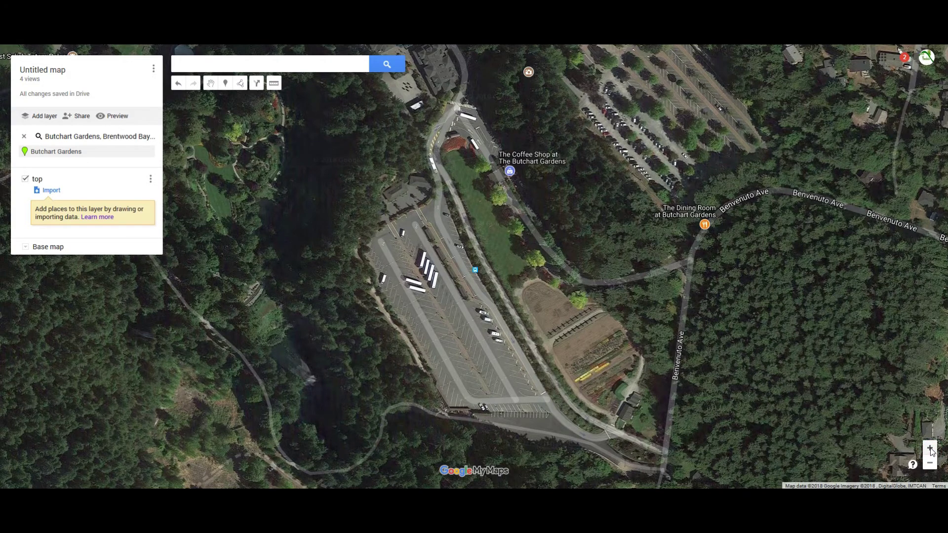
{"action": "left_click", "coordinate": [930, 450]}
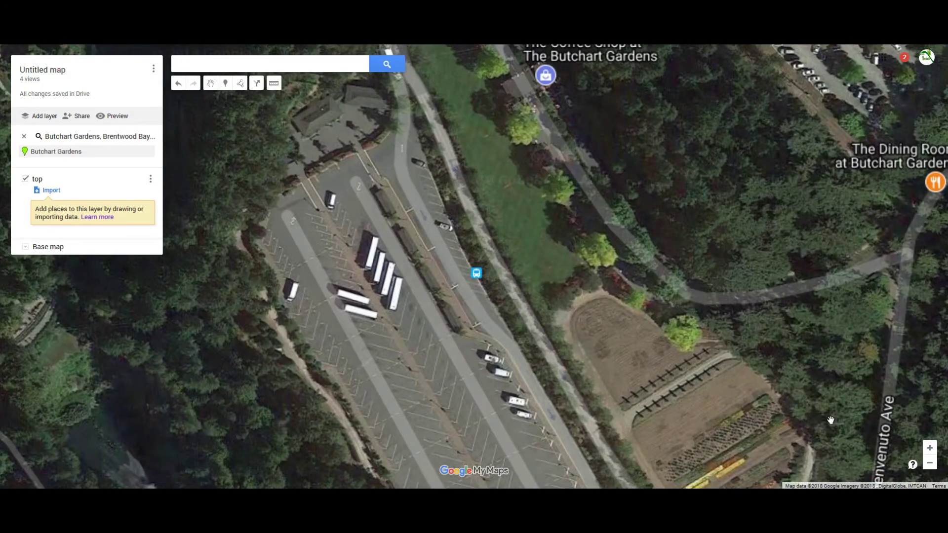
{"action": "left_click", "coordinate": [818, 420]}
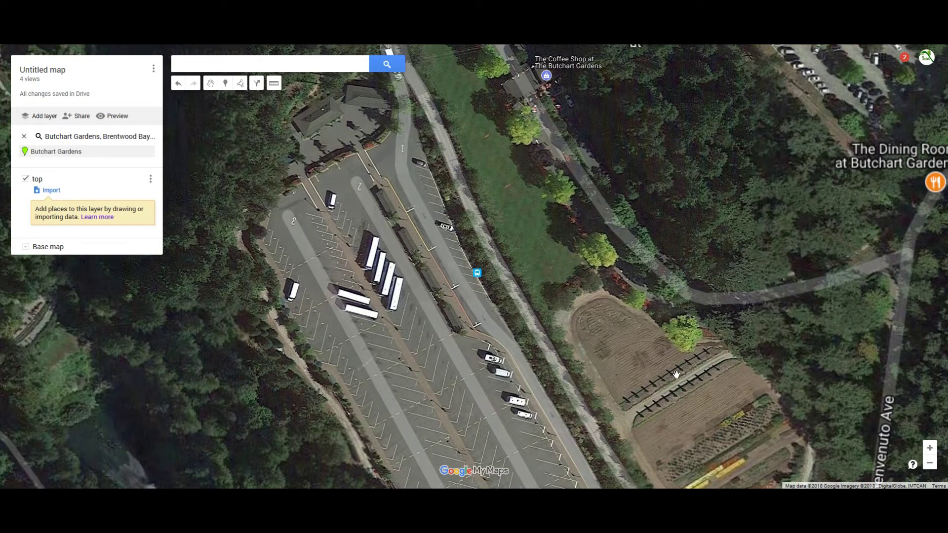
{"action": "scroll", "coordinate": [357, 219], "scroll_direction": "down", "scroll_amount": 3}
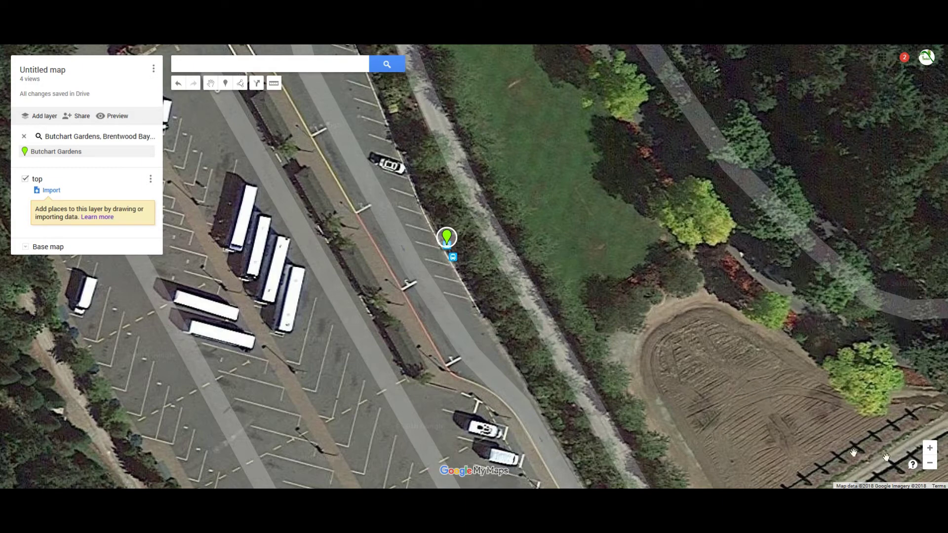
{"action": "left_click", "coordinate": [930, 463]}
{"action": "left_click", "coordinate": [929, 464]}
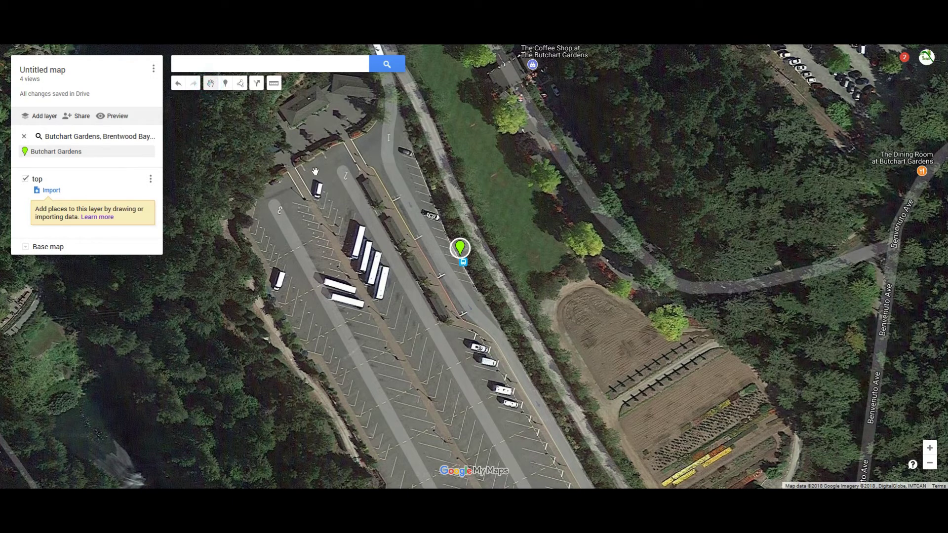
{"action": "mouse_move", "coordinate": [403, 210]}
{"action": "left_mouse_down"}
{"action": "mouse_move", "coordinate": [403, 228]}
{"action": "mouse_move", "coordinate": [401, 148]}
{"action": "mouse_move", "coordinate": [363, 147]}
{"action": "left_mouse_up"}
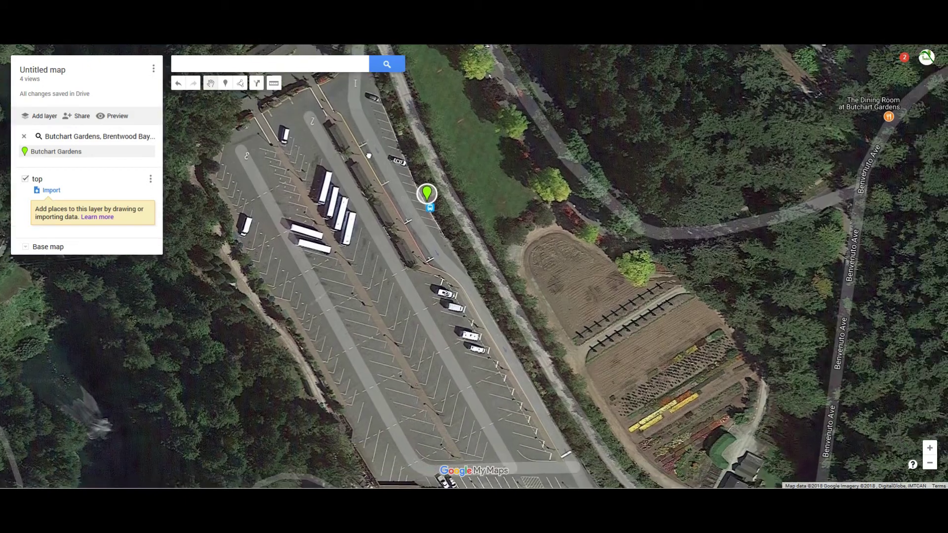
Place a default marker on the tilled plot east of the parking lot and delete it again
{"action": "left_click", "coordinate": [226, 84]}
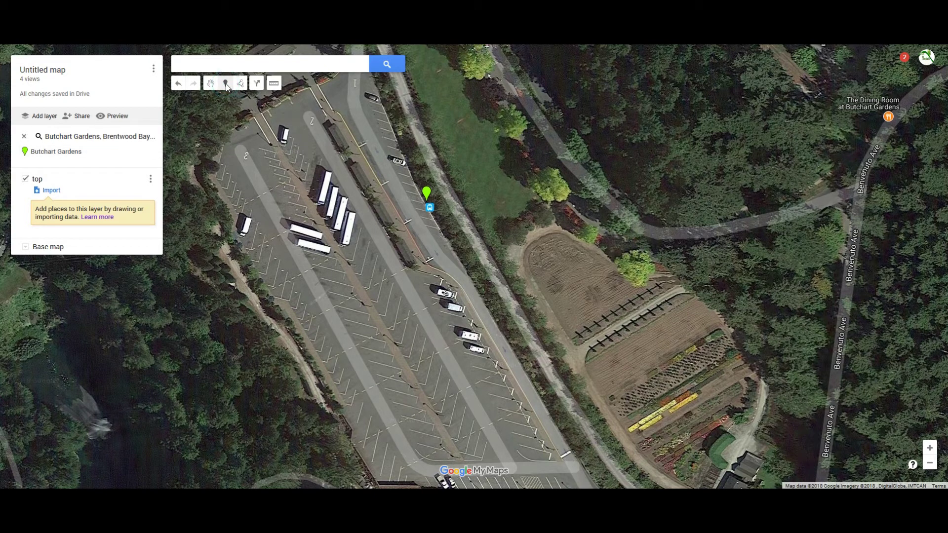
{"action": "left_click", "coordinate": [580, 284]}
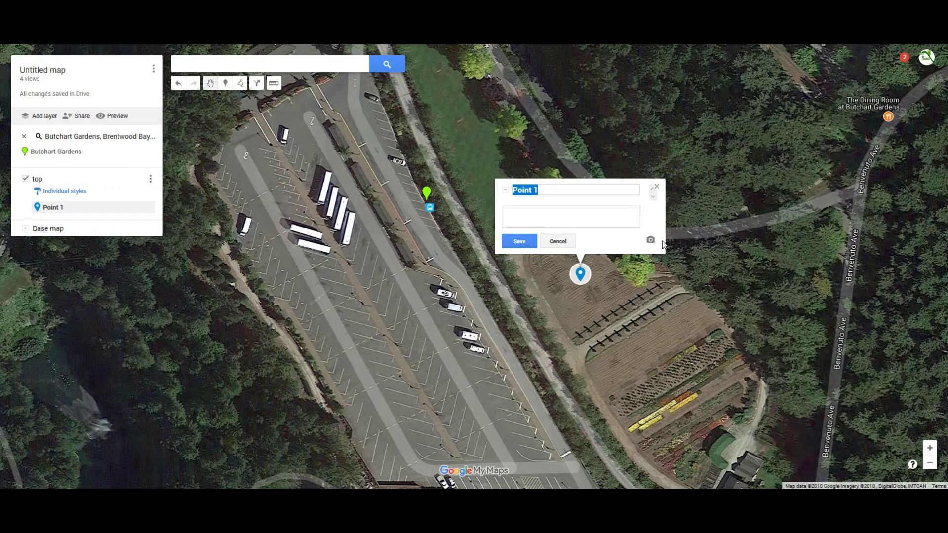
{"action": "left_click", "coordinate": [657, 186]}
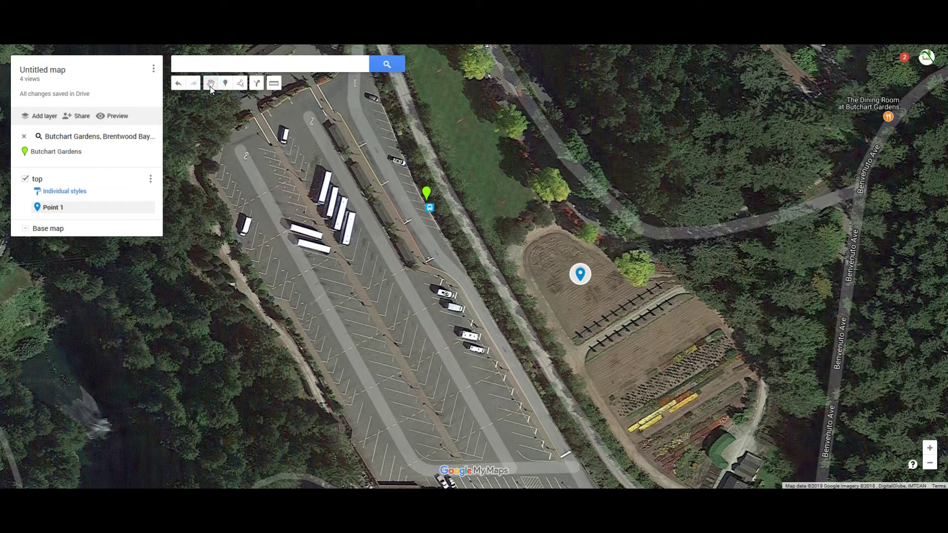
{"action": "left_click", "coordinate": [581, 273]}
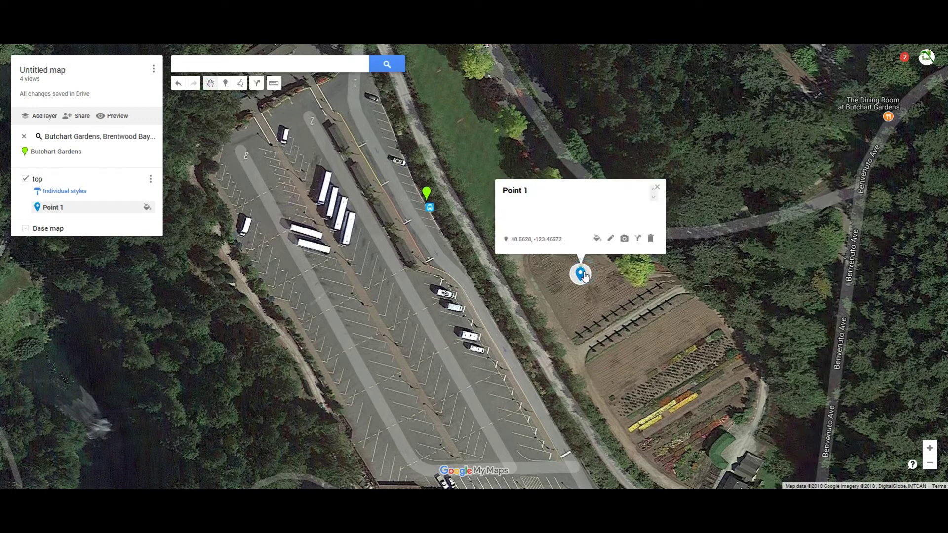
{"action": "left_click", "coordinate": [652, 239]}
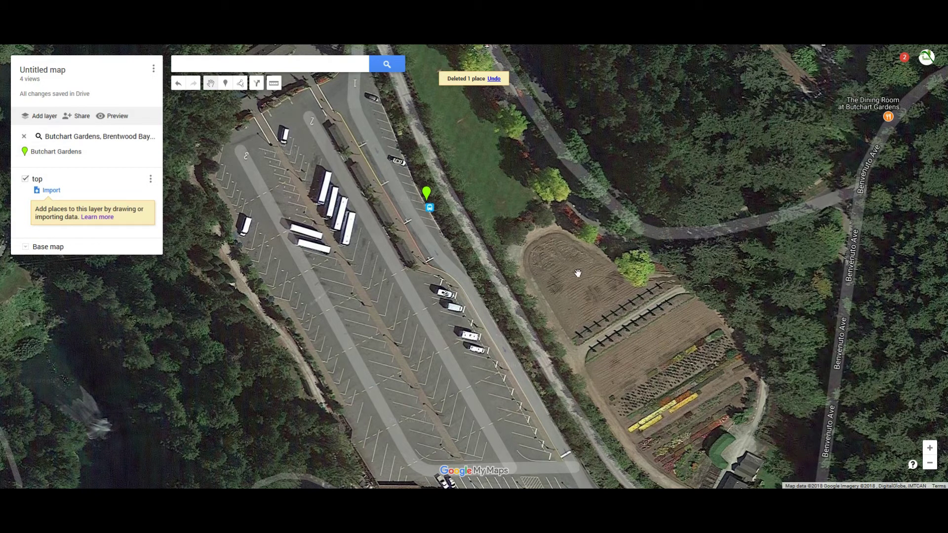
Outline the northern tilled plot east of the parking lot with a closed polygon of about 0.34 acres, following its edges
{"action": "left_click", "coordinate": [242, 86]}
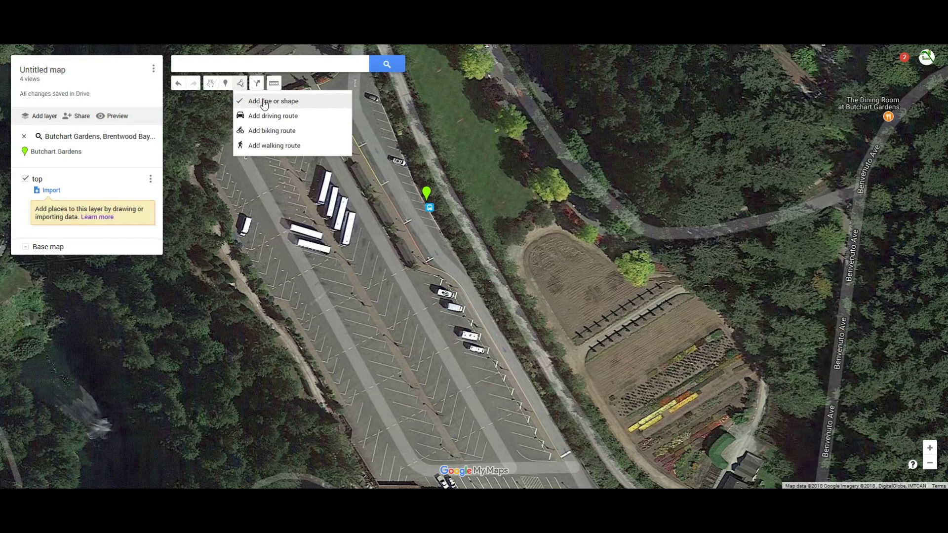
{"action": "left_click", "coordinate": [264, 102]}
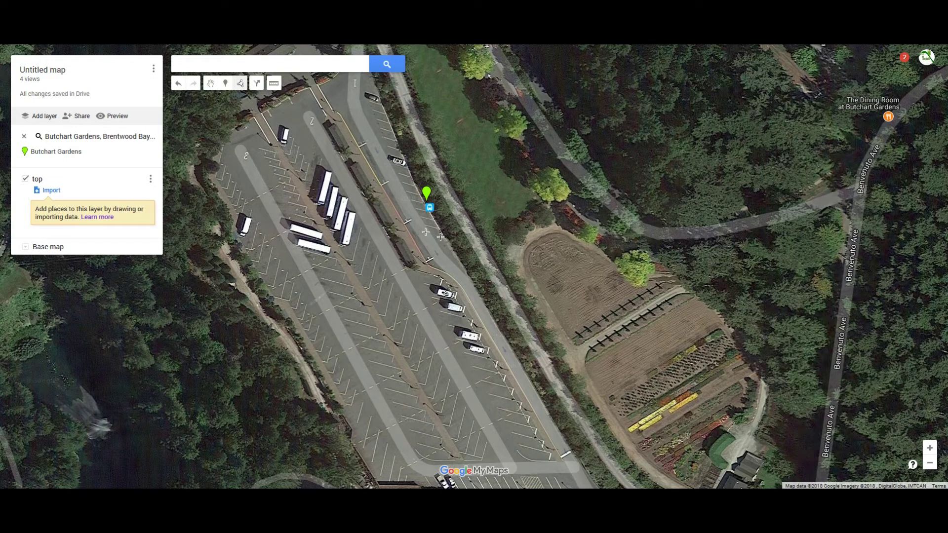
{"action": "left_click", "coordinate": [529, 243]}
{"action": "left_click", "coordinate": [523, 257]}
{"action": "left_click", "coordinate": [525, 269]}
{"action": "left_click", "coordinate": [531, 285]}
{"action": "left_click", "coordinate": [572, 349]}
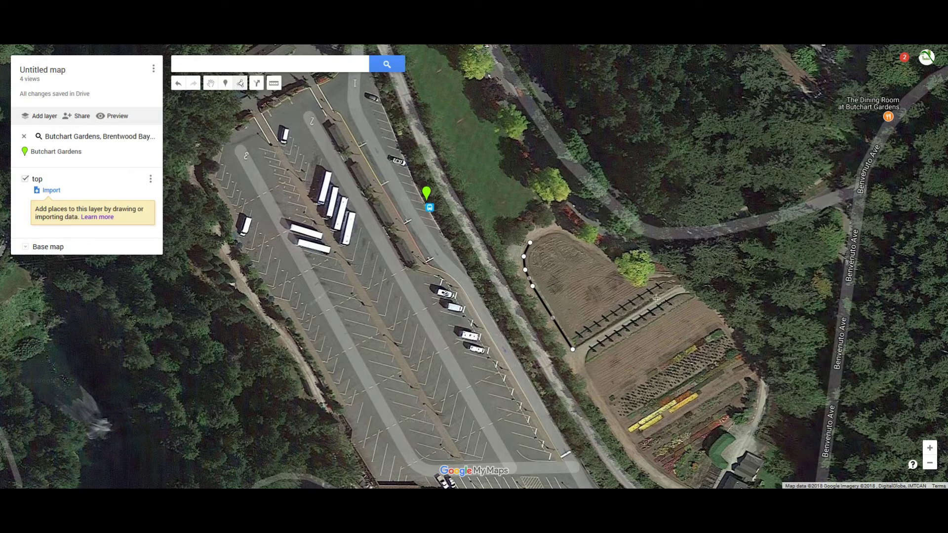
{"action": "left_click", "coordinate": [673, 285]}
{"action": "left_click", "coordinate": [674, 278]}
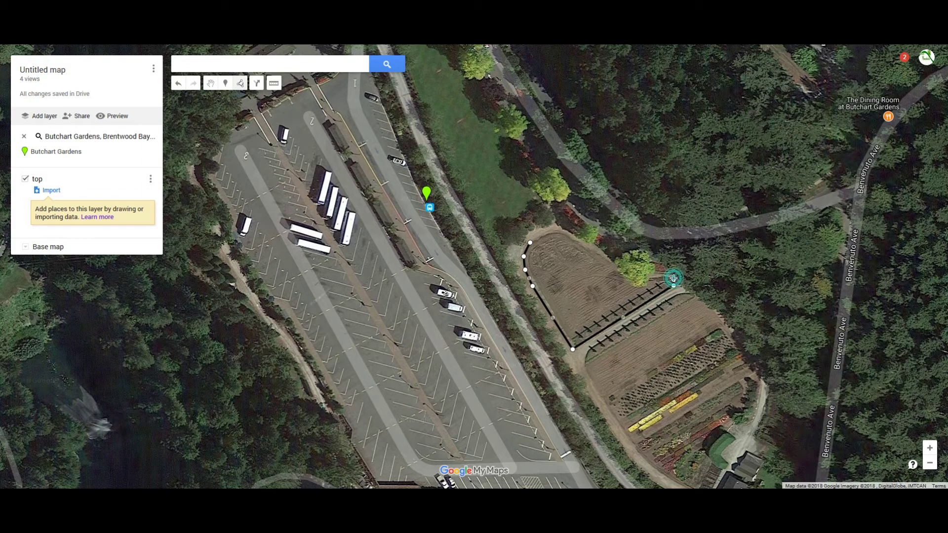
{"action": "left_click", "coordinate": [662, 279]}
{"action": "left_click", "coordinate": [637, 279]}
{"action": "left_click", "coordinate": [625, 275]}
{"action": "left_click", "coordinate": [604, 259]}
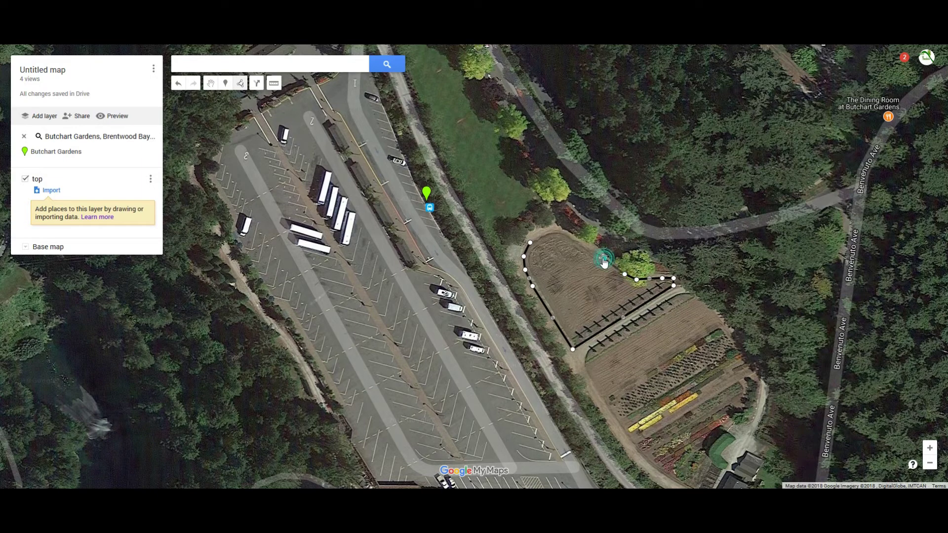
{"action": "left_click", "coordinate": [576, 244]}
{"action": "left_click", "coordinate": [557, 233]}
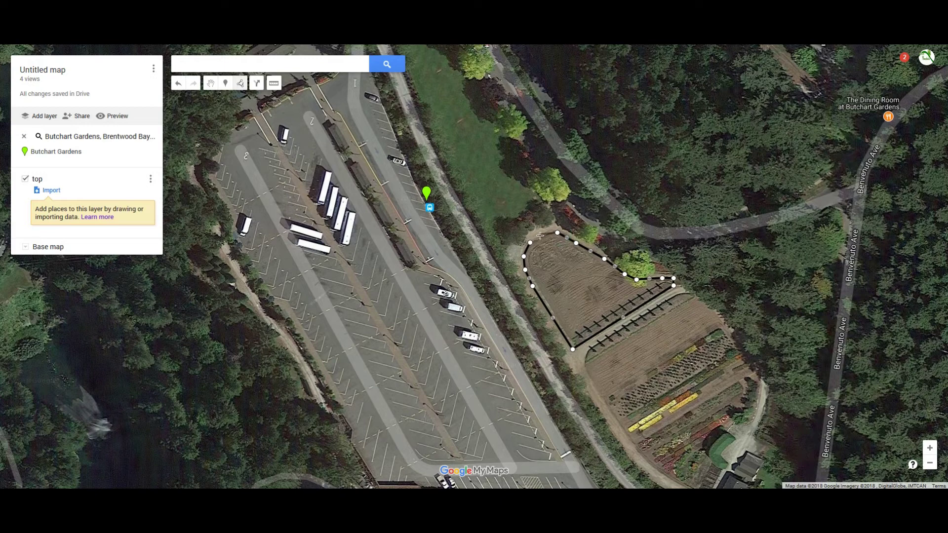
{"action": "double_click", "coordinate": [537, 238]}
{"action": "left_click", "coordinate": [530, 243]}
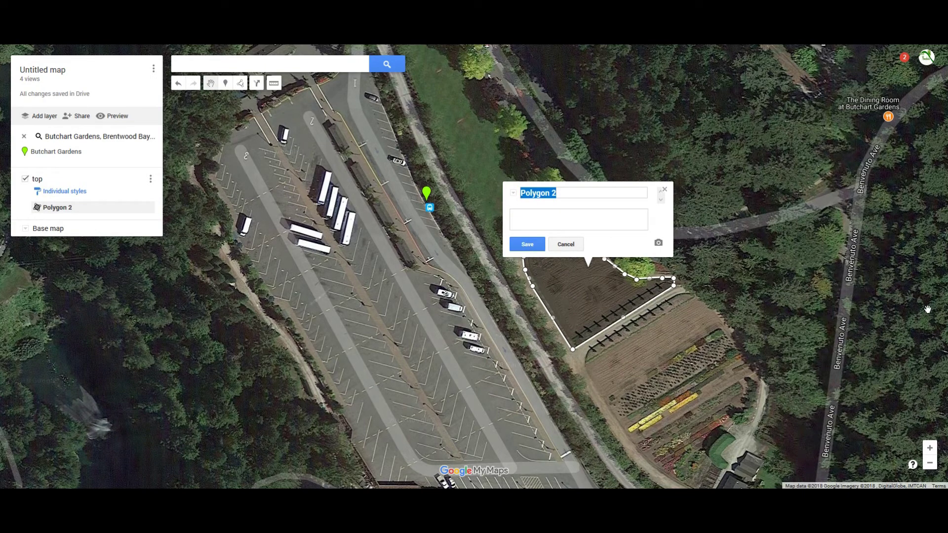
Name the polygon Garden, give it the description "blah blah", and save and close its details
{"action": "type", "text": "Garden"}
{"action": "left_click", "coordinate": [538, 216]}
{"action": "type", "text": "b"}
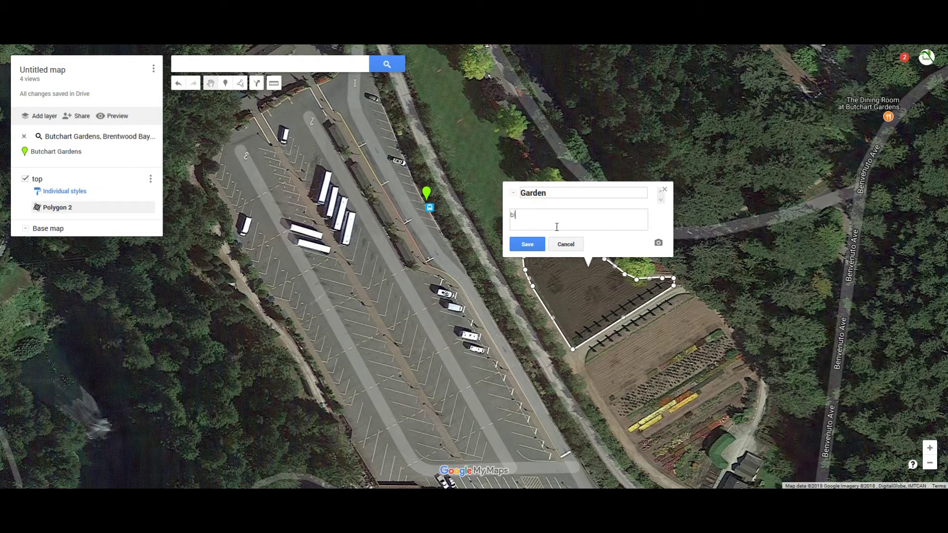
{"action": "type", "text": "lah blah"}
{"action": "left_click", "coordinate": [527, 245]}
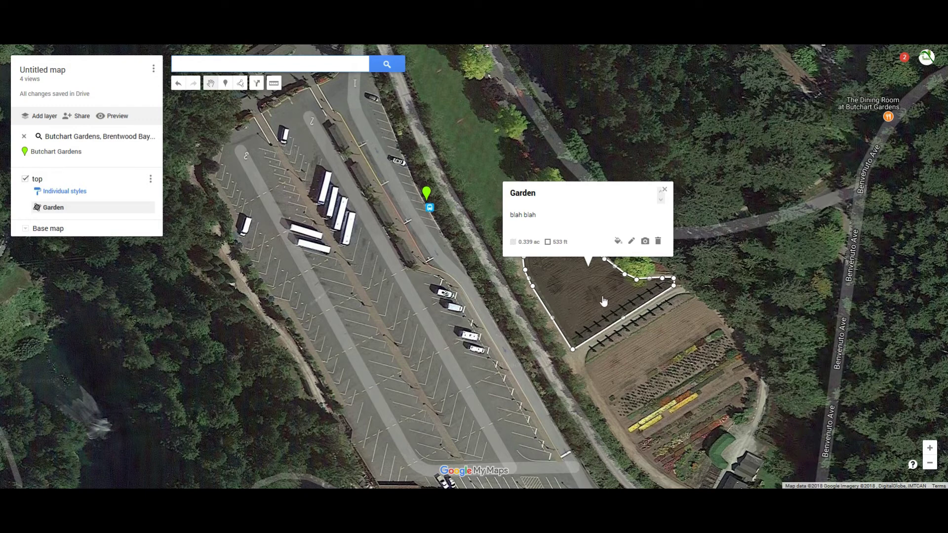
{"action": "left_click", "coordinate": [664, 189]}
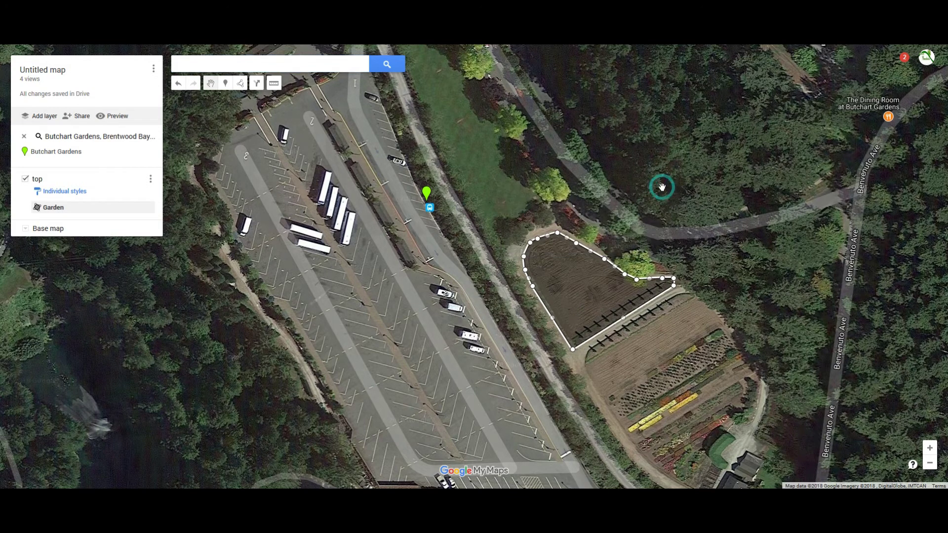
Measure the distance in the parking lot from the white car near the gardens marker to the northernmost van in the row south of it
{"action": "left_click", "coordinate": [257, 85]}
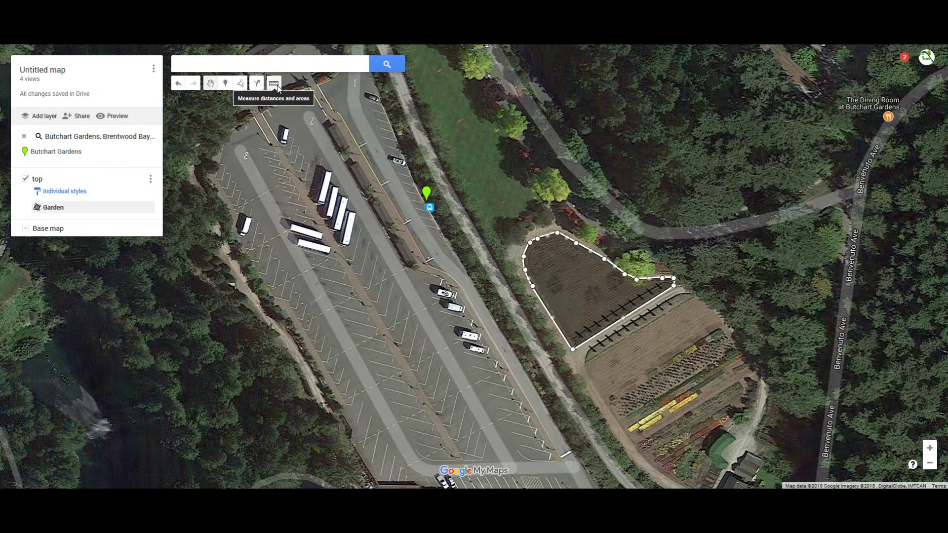
{"action": "left_click", "coordinate": [277, 87]}
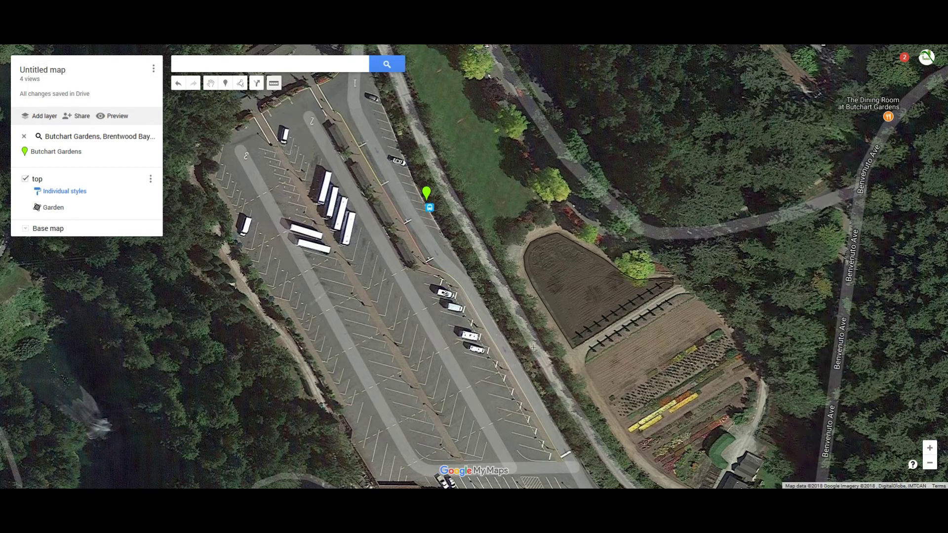
{"action": "left_click", "coordinate": [555, 324]}
{"action": "left_click", "coordinate": [275, 85]}
{"action": "left_click", "coordinate": [275, 85]}
{"action": "left_click", "coordinate": [398, 162]}
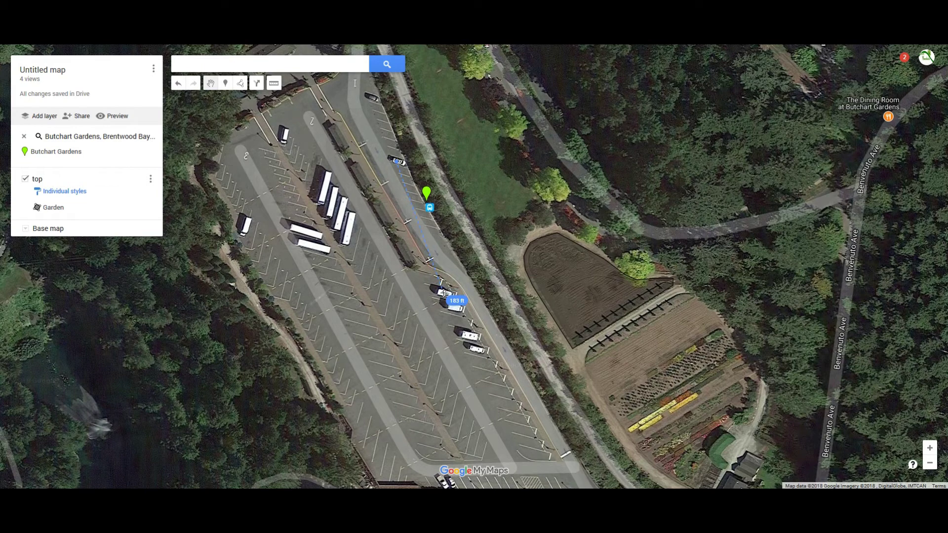
{"action": "left_click", "coordinate": [443, 292]}
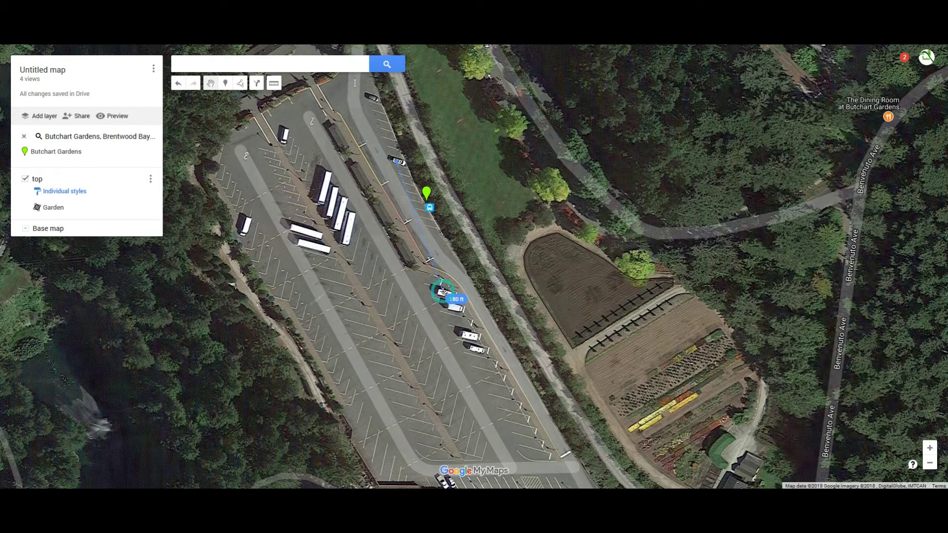
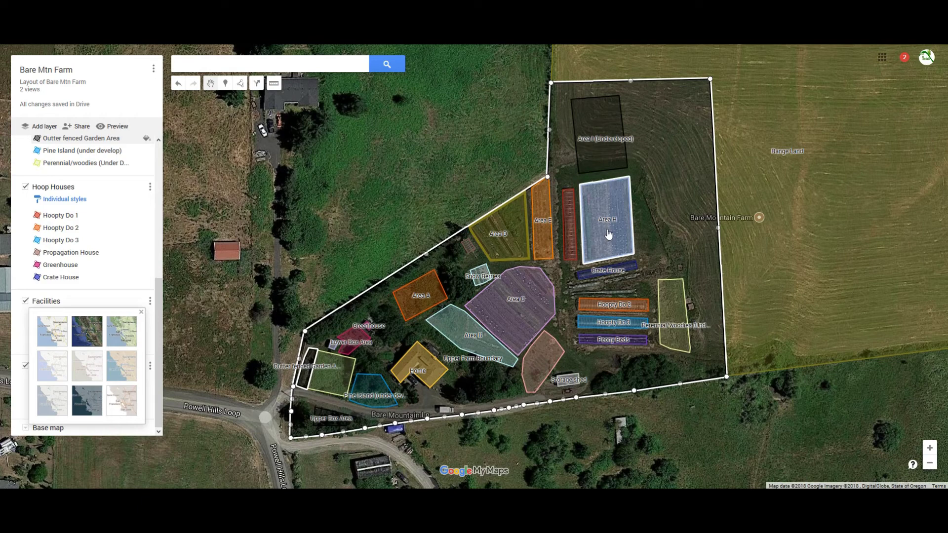
Show the details of the Area H field on the Bare Mtn Farm map
{"action": "left_click", "coordinate": [608, 235]}
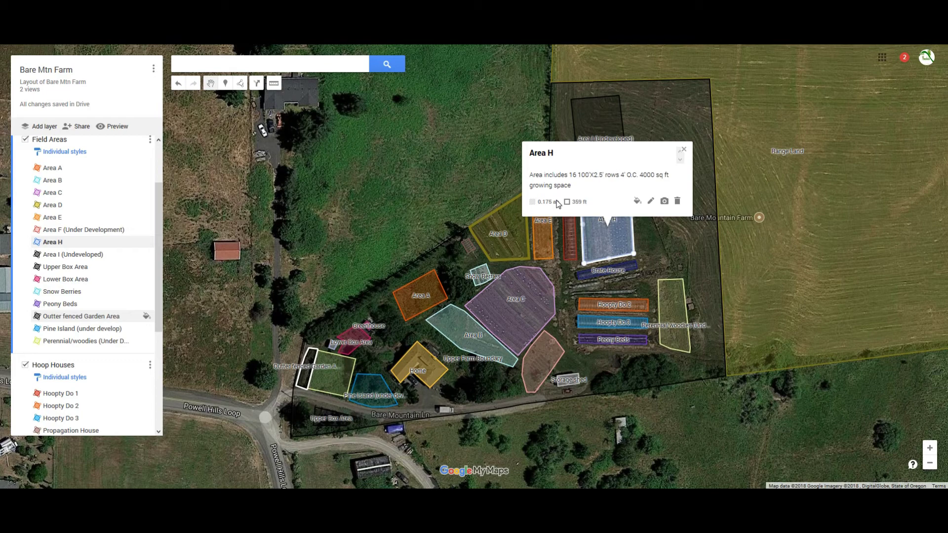
Close the Area H details and measure the field's northern edge from its northwest corner to its northeast corner
{"action": "left_click", "coordinate": [684, 149]}
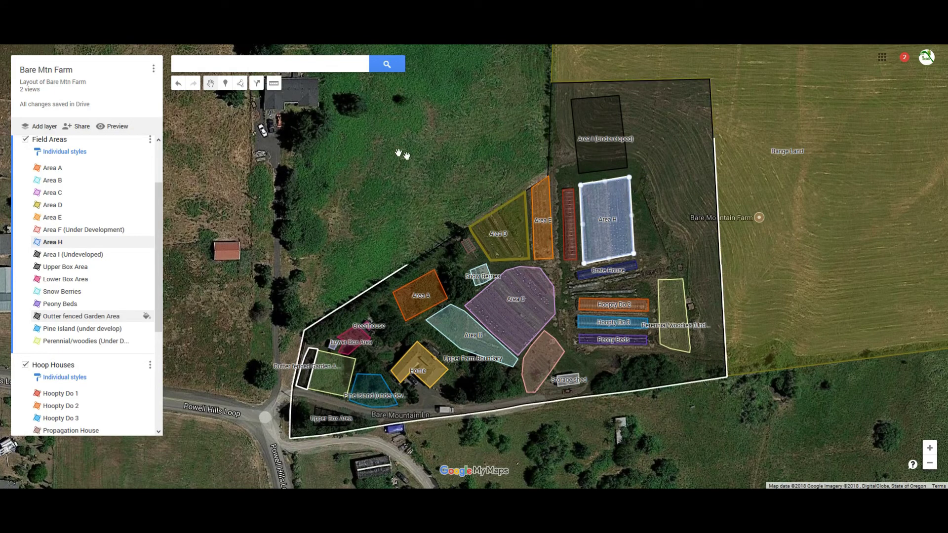
{"action": "left_click", "coordinate": [273, 85]}
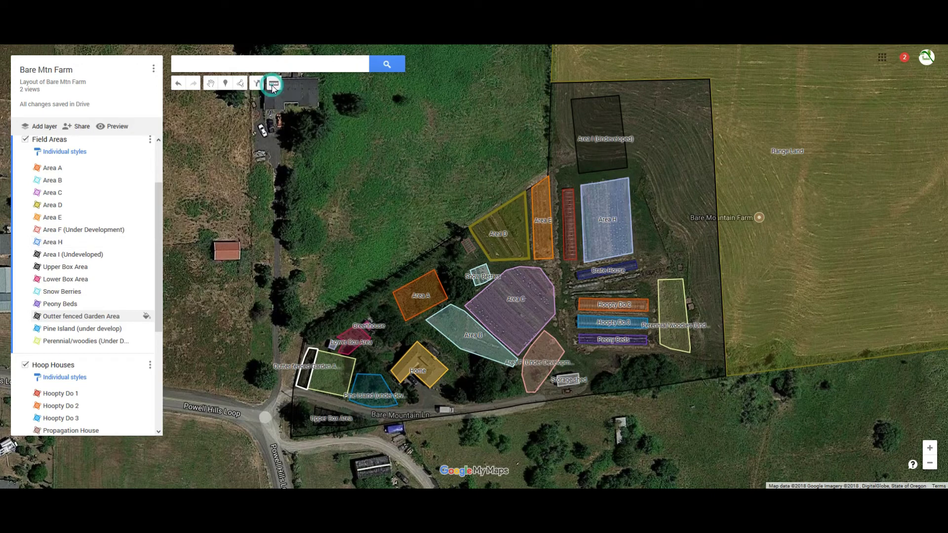
{"action": "left_click", "coordinate": [581, 183]}
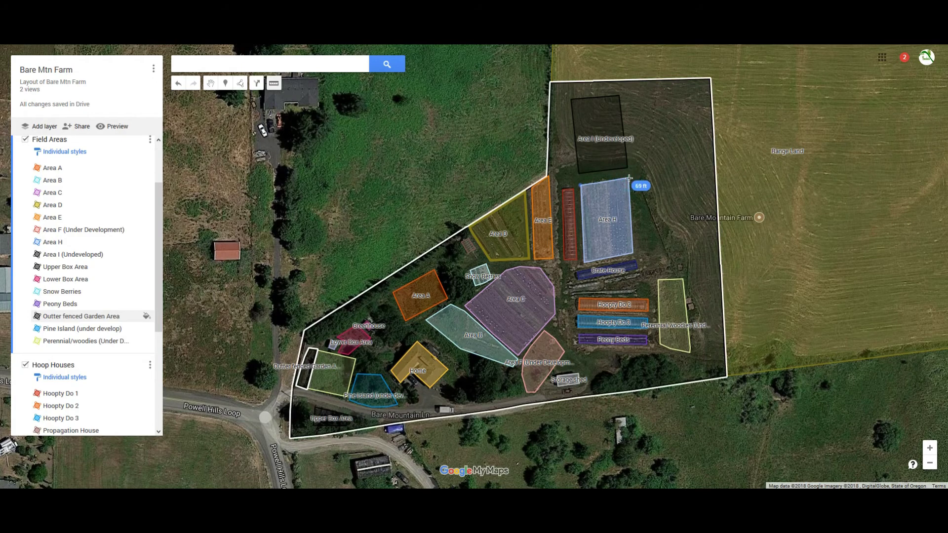
{"action": "left_click", "coordinate": [629, 179]}
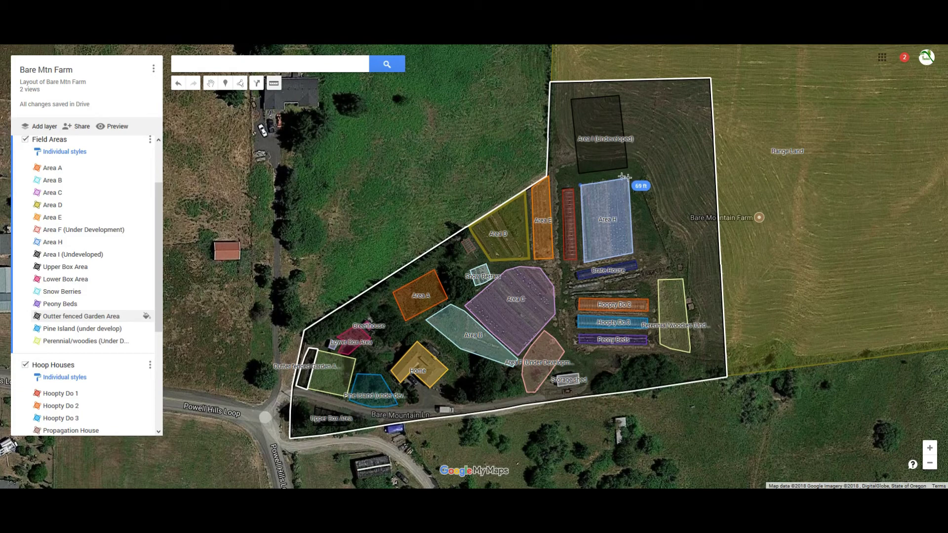
{"action": "left_click", "coordinate": [274, 83]}
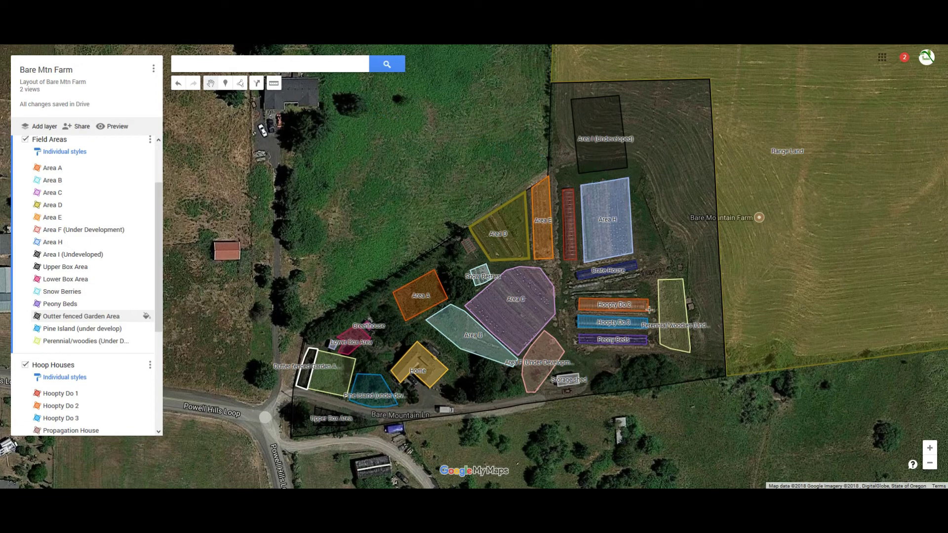
Measure the length of the Hoopty Do 2 hoop house along its northern edge, and clear the measurement
{"action": "left_click", "coordinate": [275, 85]}
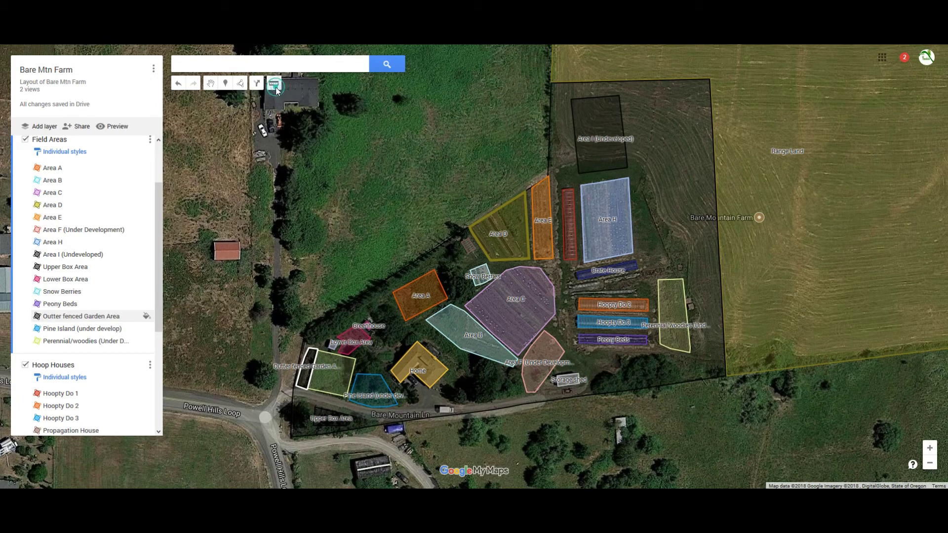
{"action": "left_click", "coordinate": [581, 298]}
{"action": "left_click", "coordinate": [648, 299]}
{"action": "left_click", "coordinate": [623, 300]}
{"action": "left_click", "coordinate": [274, 83]}
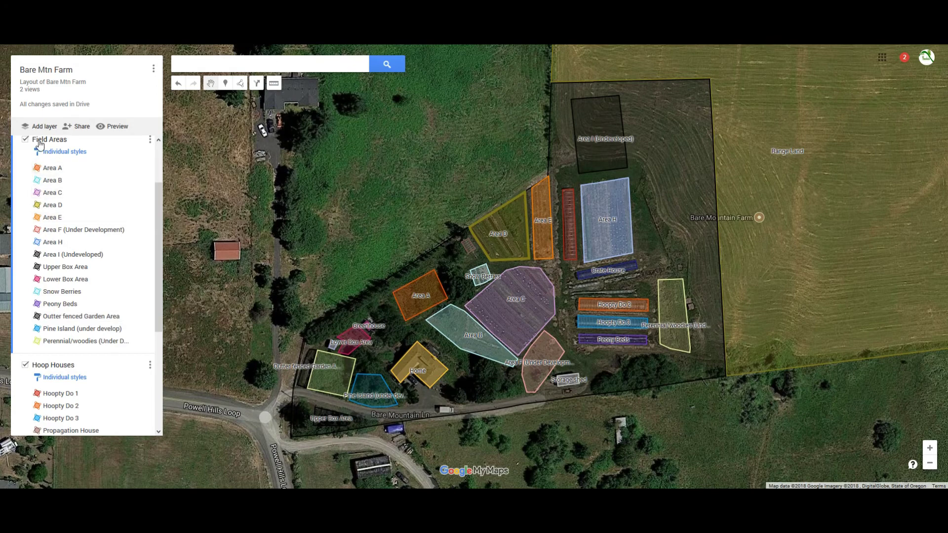
Show the whole farm including the Range Land, and view and close the details of Area A in the Field Areas layer
{"action": "scroll", "coordinate": [158, 197], "scroll_direction": "up", "scroll_amount": 3}
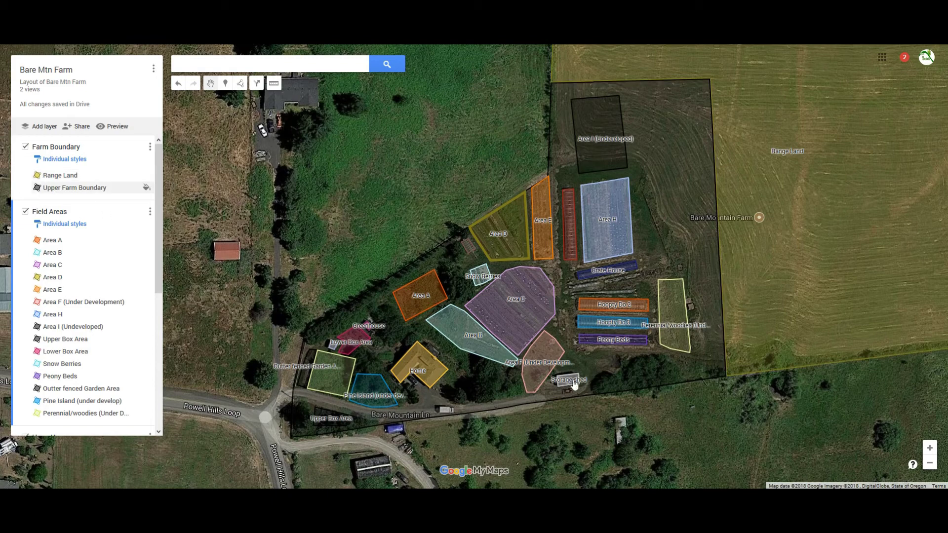
{"action": "left_click", "coordinate": [932, 467]}
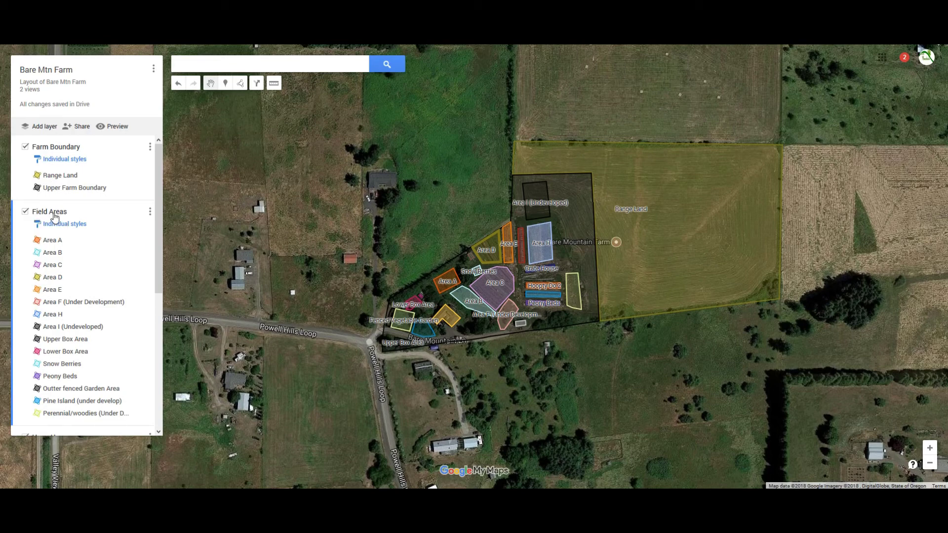
{"action": "left_click", "coordinate": [53, 241]}
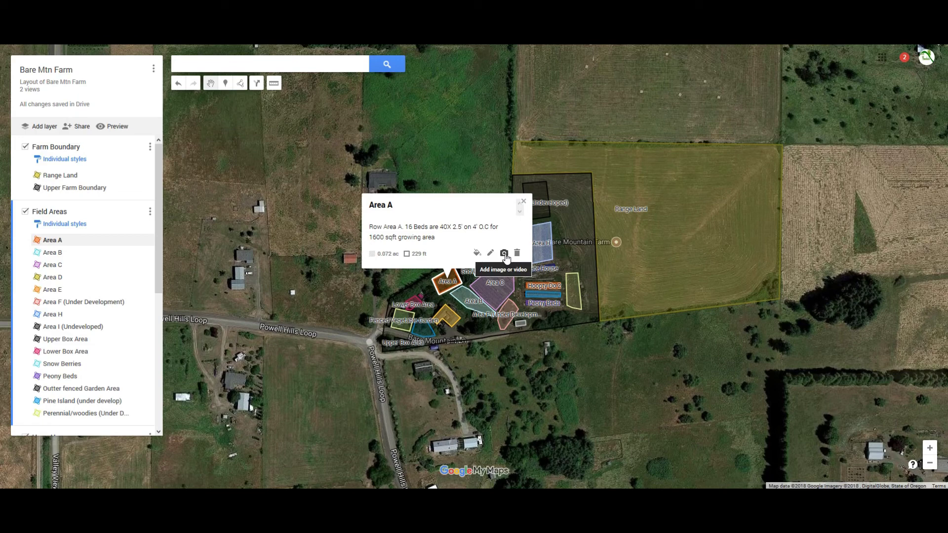
{"action": "left_click", "coordinate": [524, 203]}
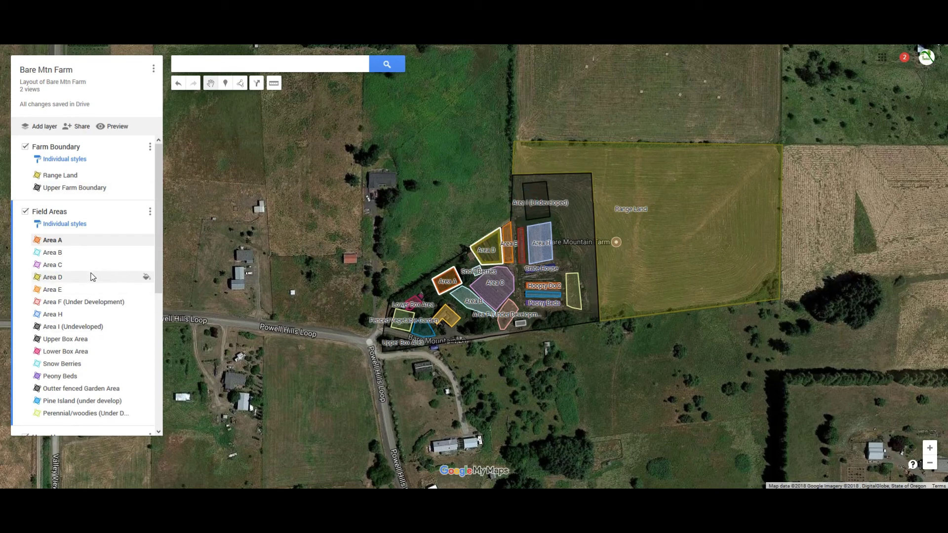
Look through the Hoop Houses, Facilities and Home Area layers, and open a preview of the Bare Mtn Farm map
{"action": "scroll", "coordinate": [96, 281], "scroll_direction": "down", "scroll_amount": 5}
{"action": "scroll", "coordinate": [92, 277], "scroll_direction": "down", "scroll_amount": 3}
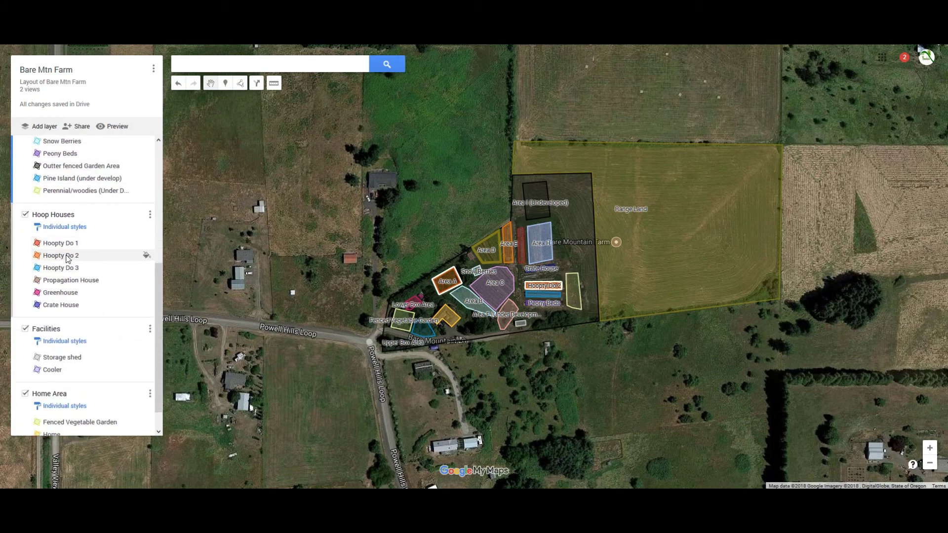
{"action": "scroll", "coordinate": [86, 367], "scroll_direction": "down", "scroll_amount": 1}
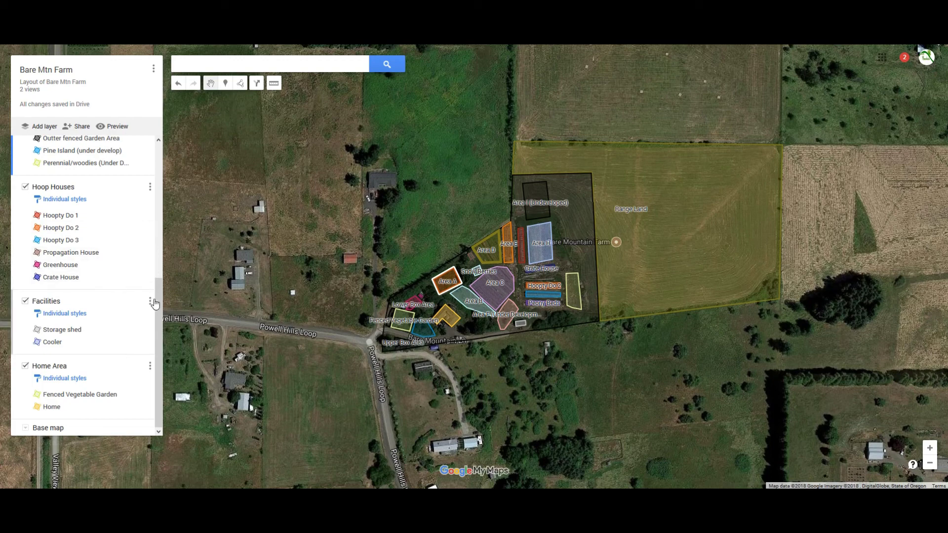
{"action": "left_click_drag", "start_coordinate": [158, 298], "coordinate": [163, 171]}
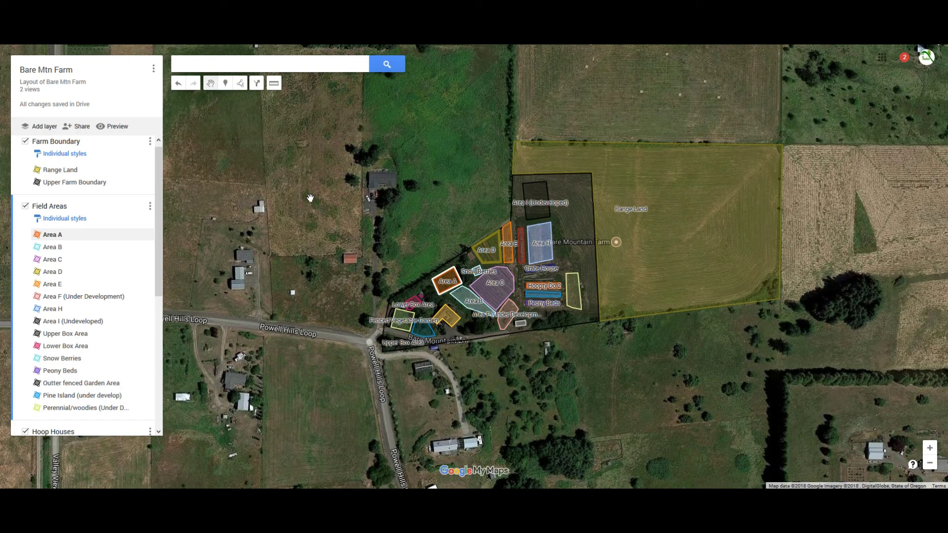
{"action": "left_click", "coordinate": [117, 127]}
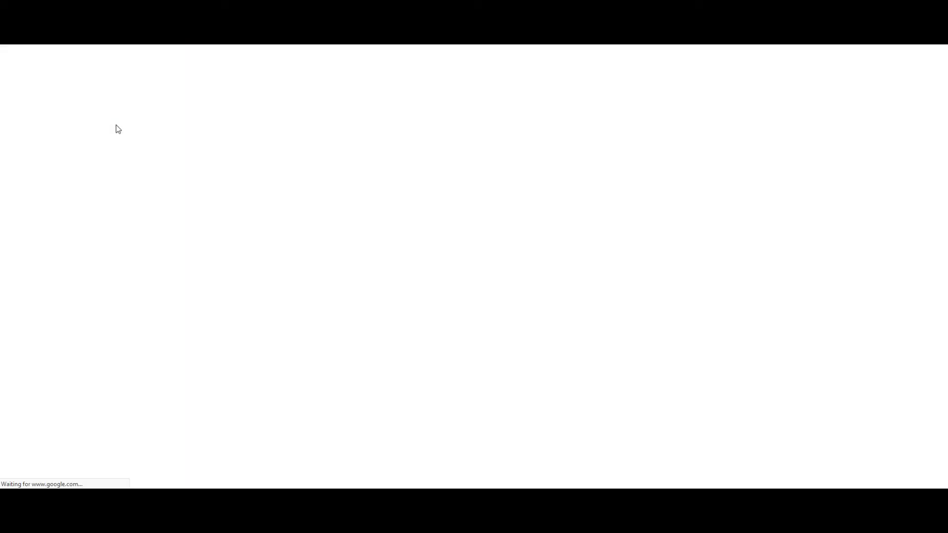